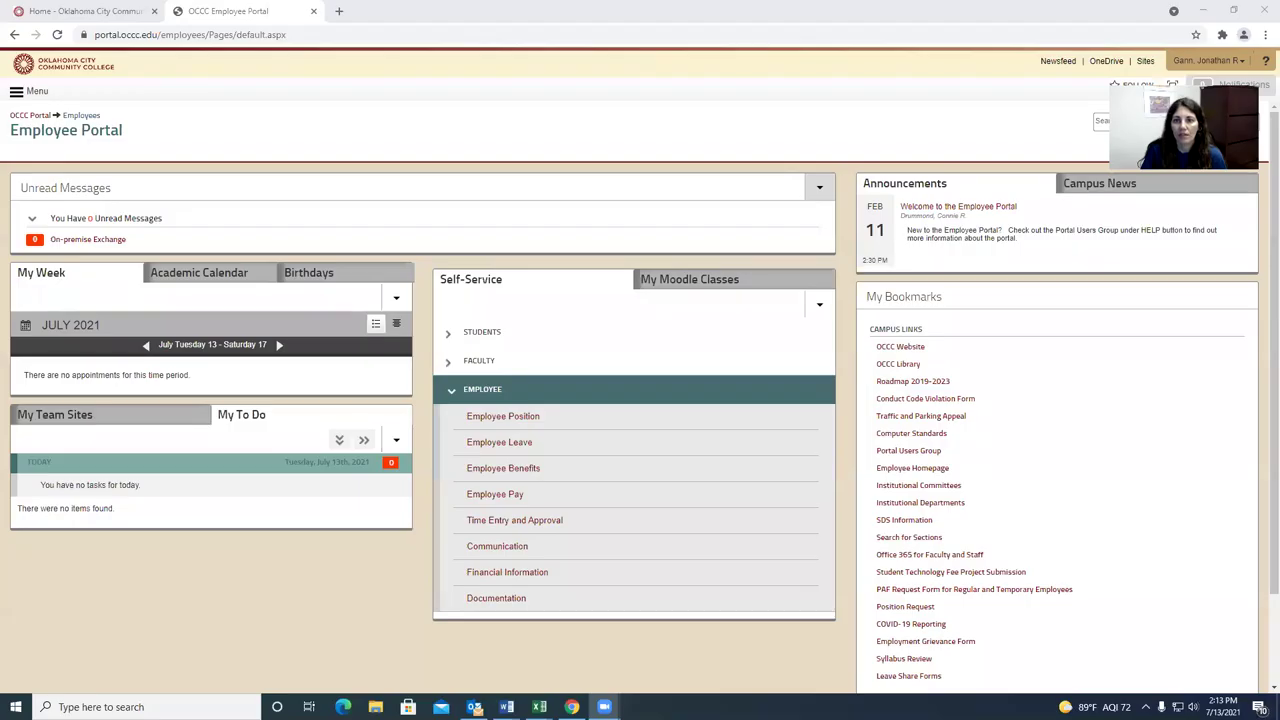
# Expand Time Entry and Approval under the Employee self-service menu
pyautogui.click(493, 616)
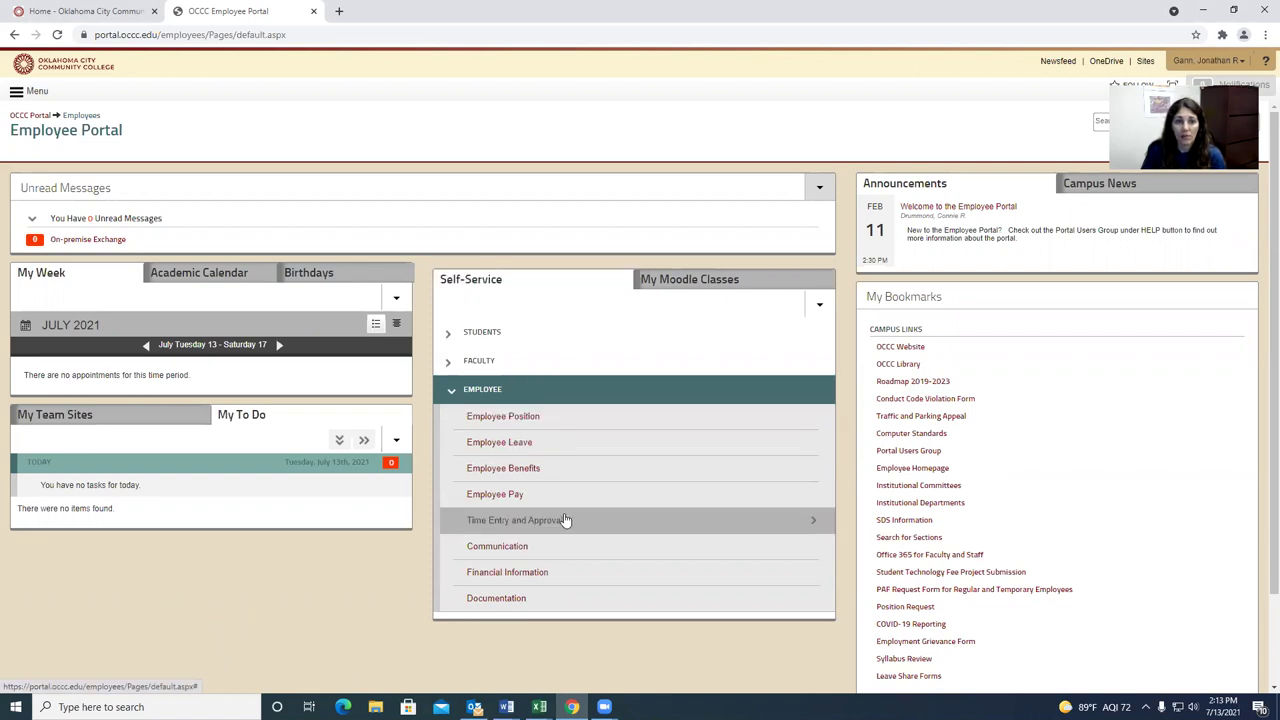
pyautogui.click(533, 522)
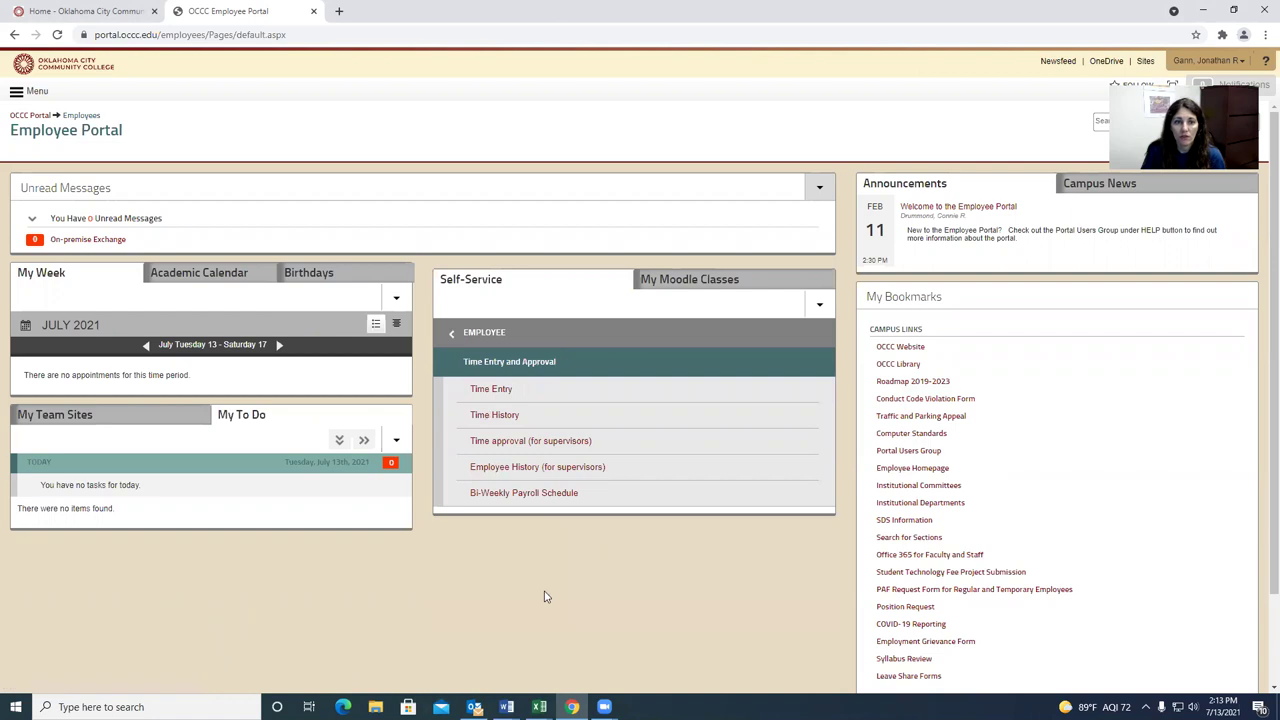
# Go to Time Entry and select the 07/11/21–07/24/21 AELF Teacher pay period
pyautogui.click(490, 390)
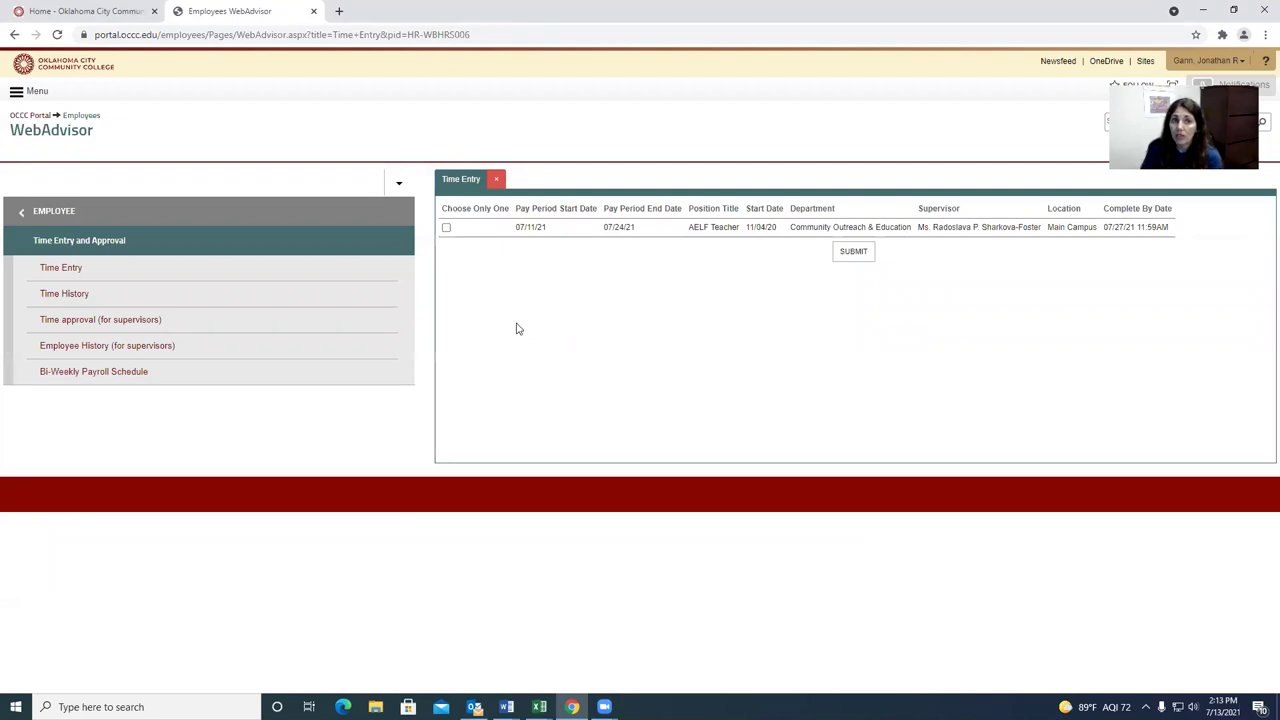
pyautogui.click(446, 228)
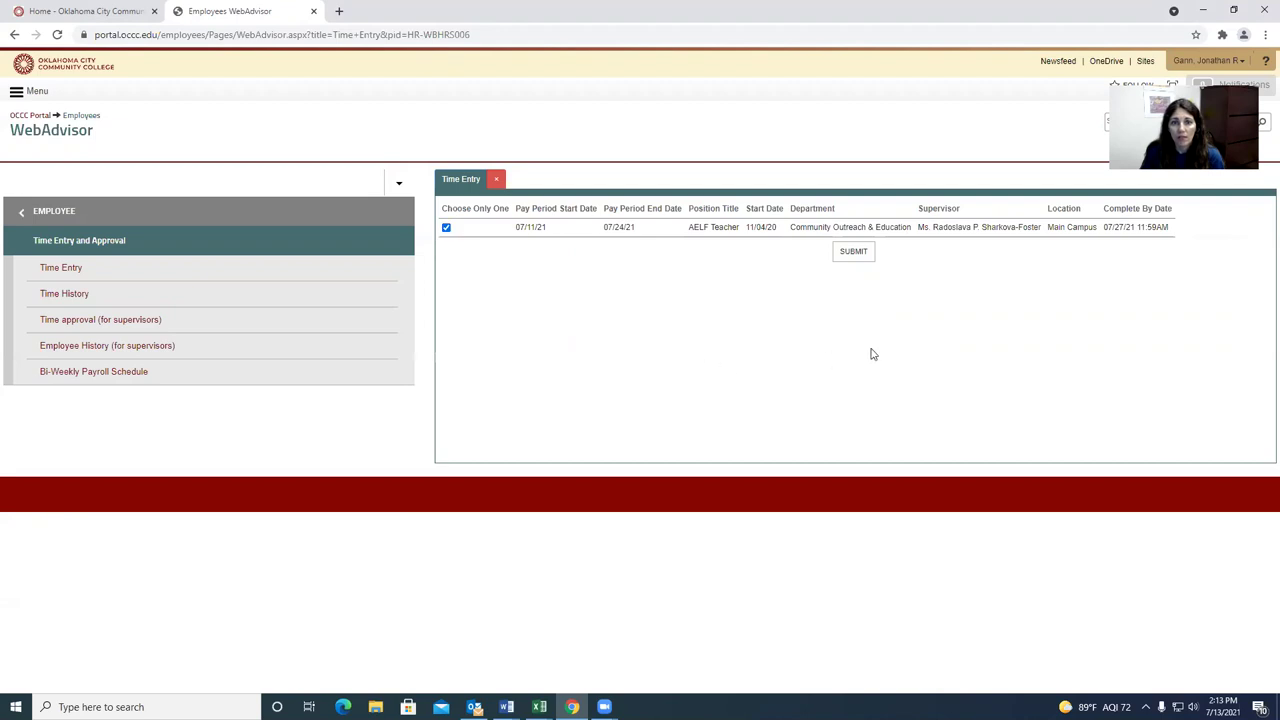
pyautogui.click(855, 252)
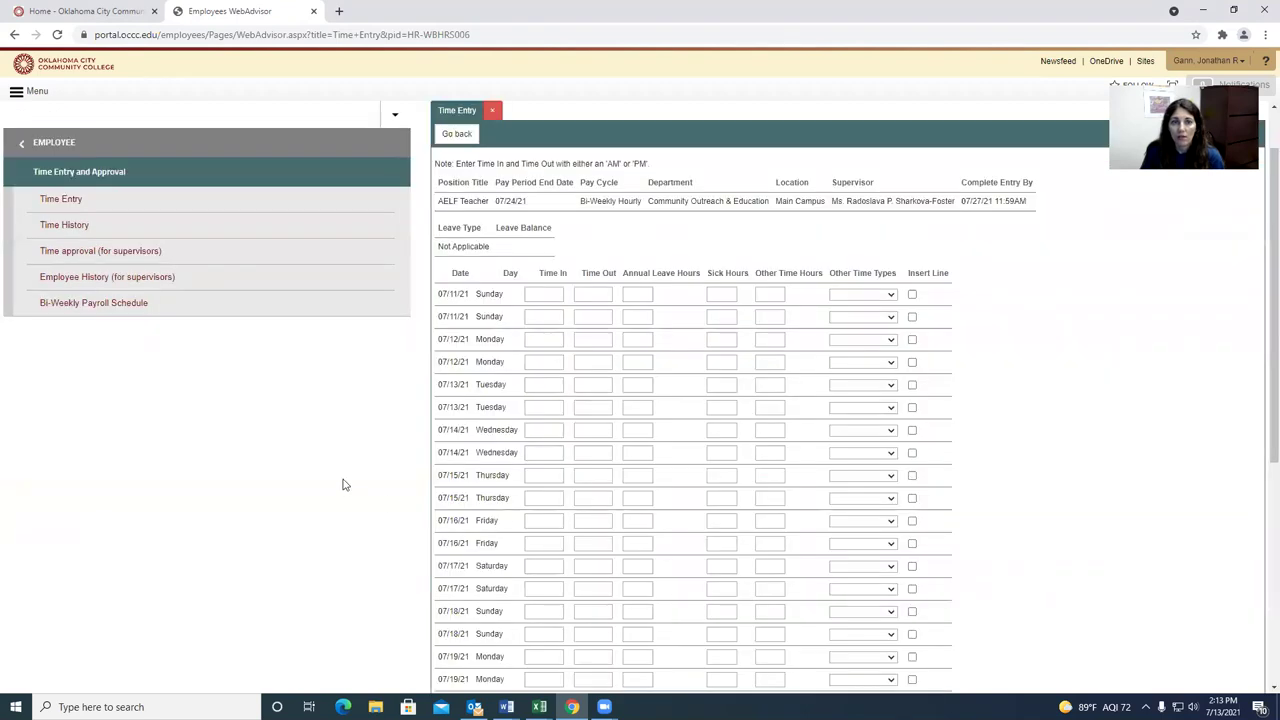
pyautogui.scroll(-1, 254, 495)
pyautogui.scroll(-1, 255, 500)
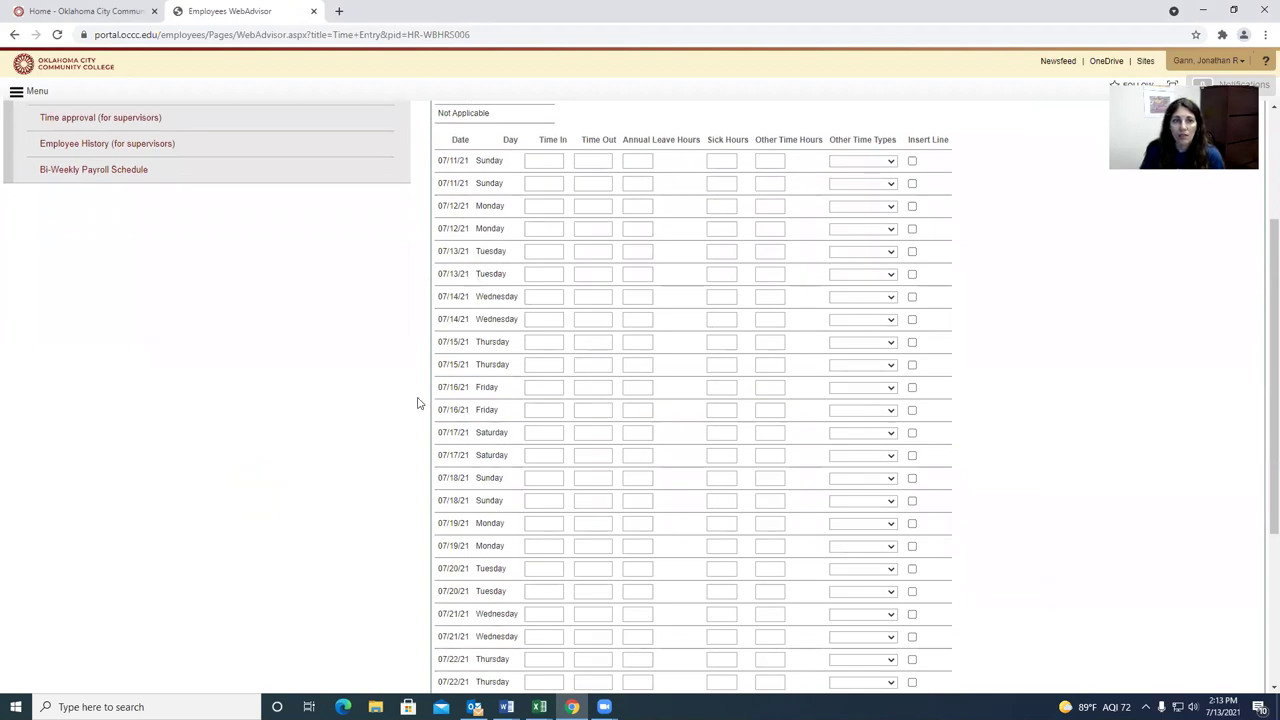
pyautogui.scroll(2, 434, 390)
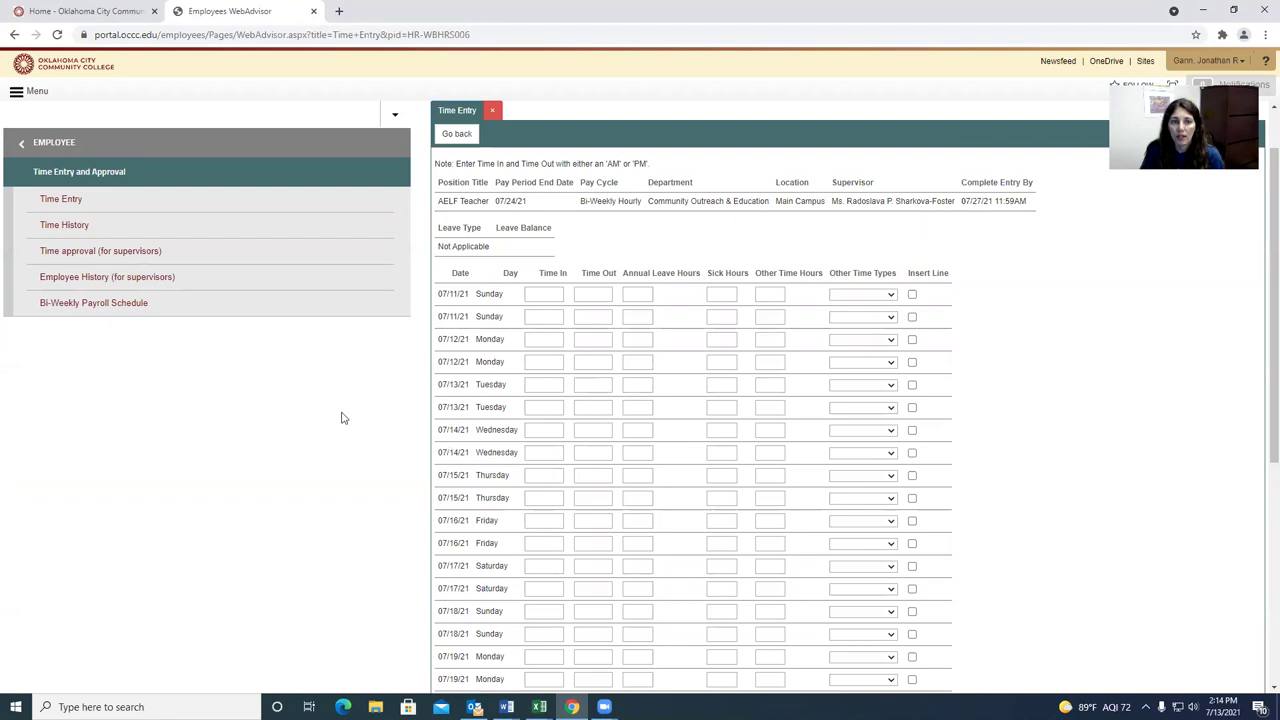
pyautogui.scroll(-1, 340, 418)
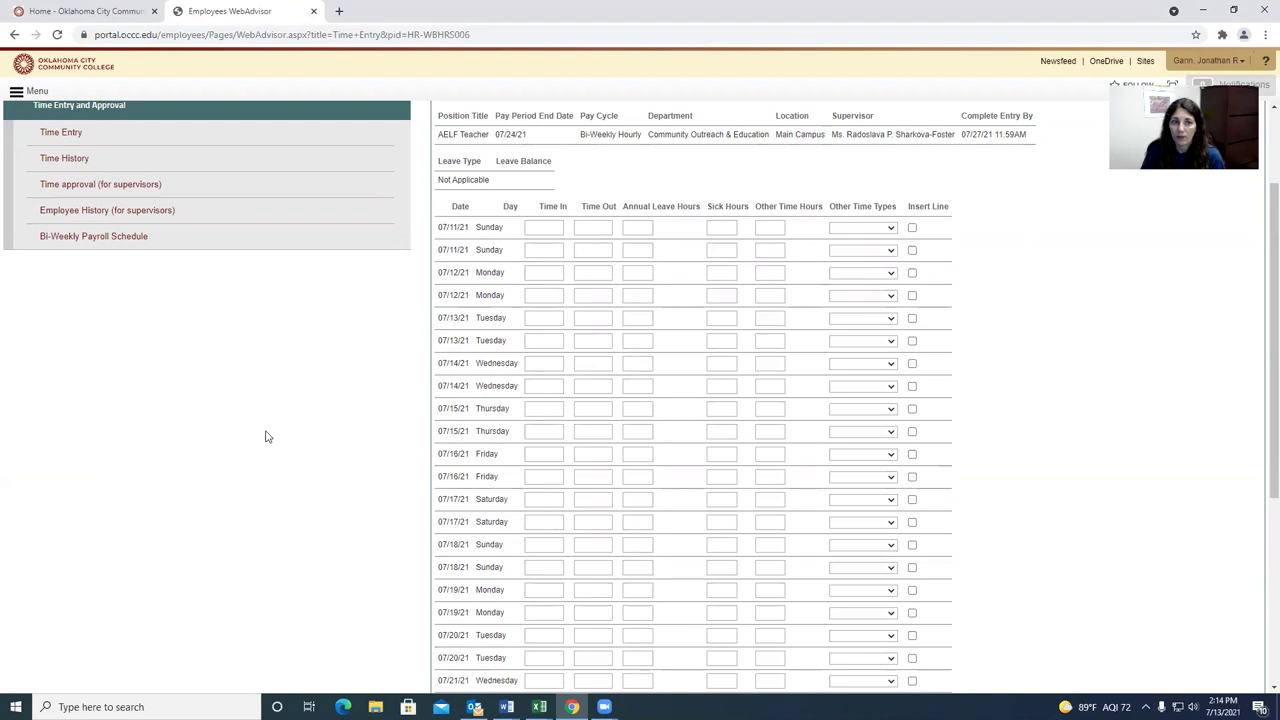
# Enter 9:00AM in and 12:00PM out for Monday 07/12/21 and Wednesday 07/14/21
pyautogui.click(545, 273)
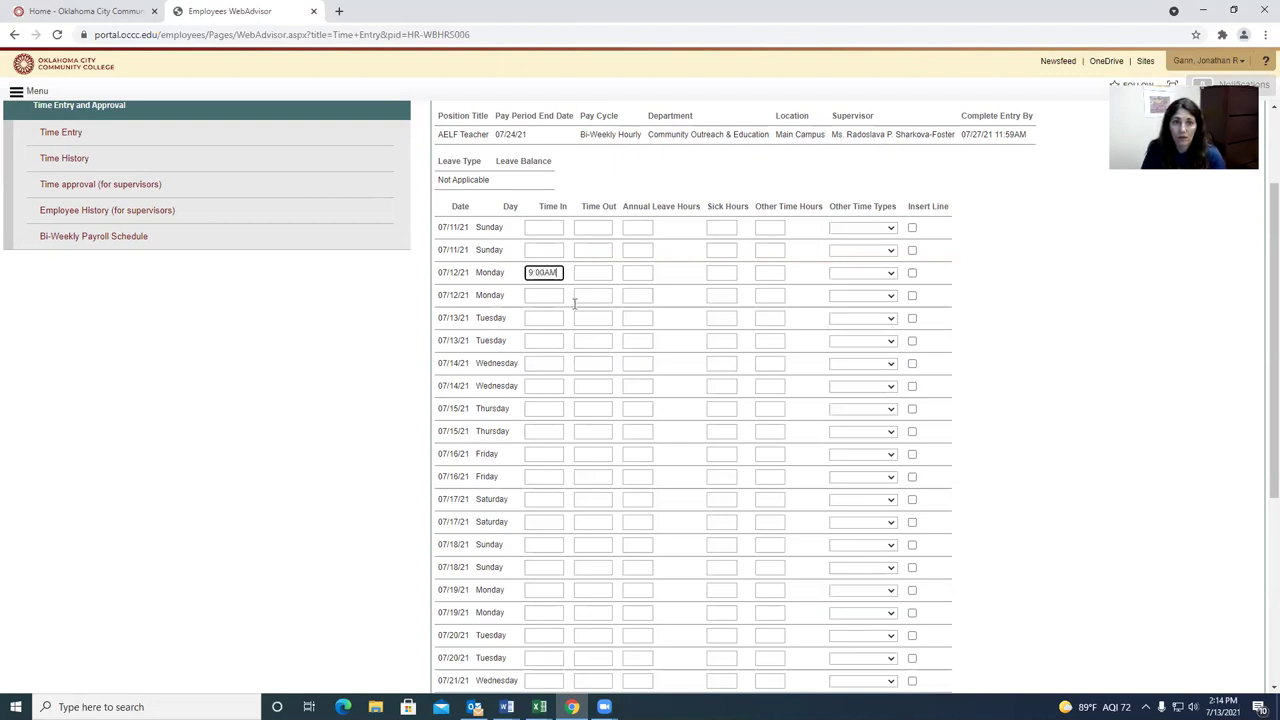
pyautogui.click(584, 272)
pyautogui.write('12')
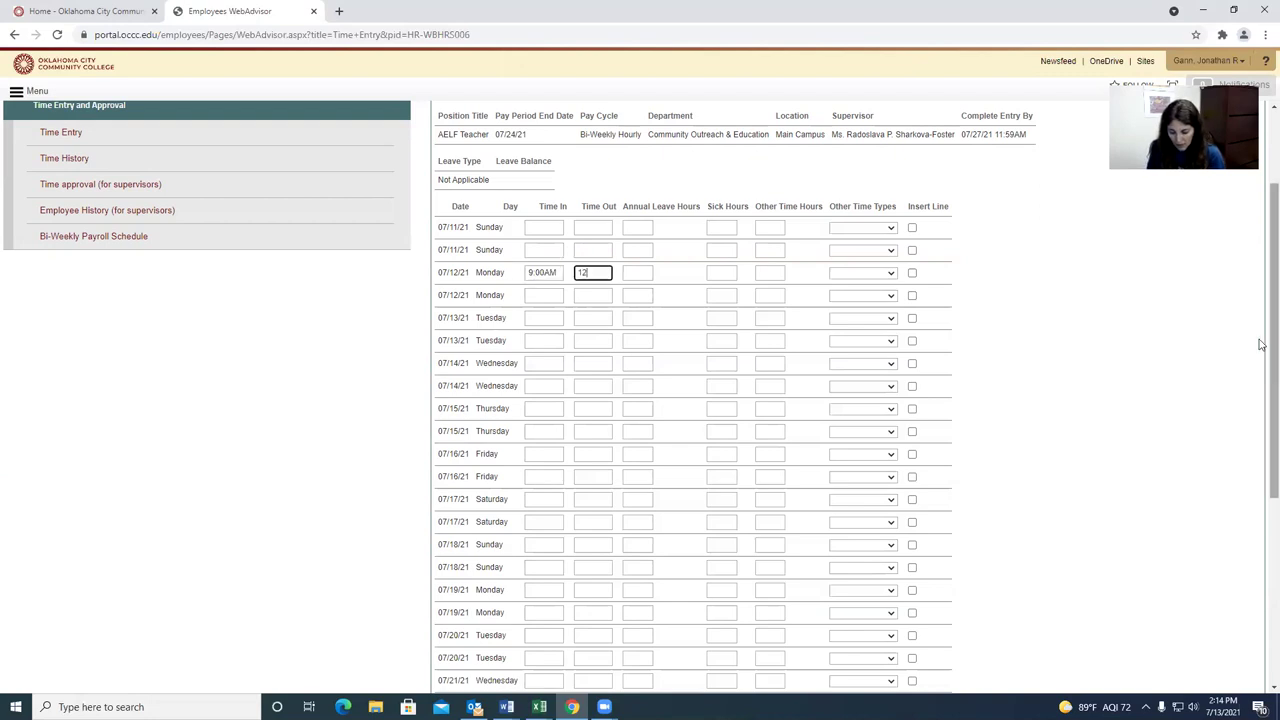
pyautogui.write(':00PM')
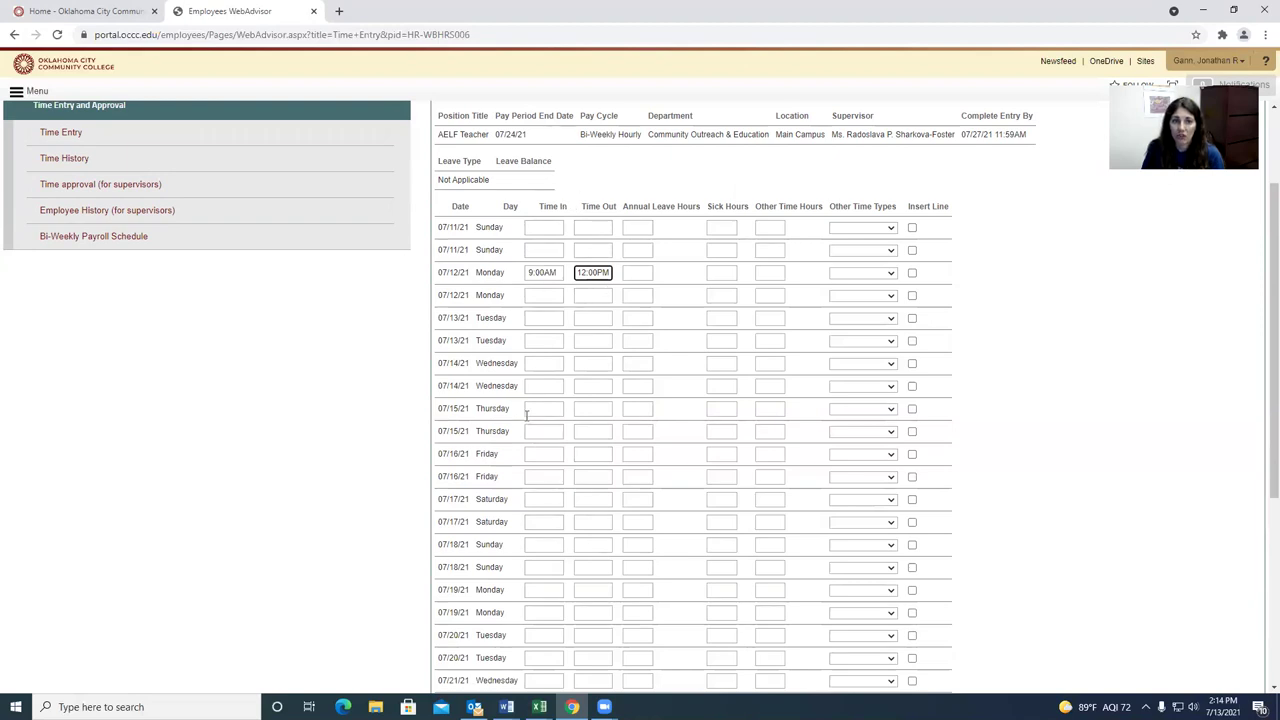
pyautogui.click(531, 362)
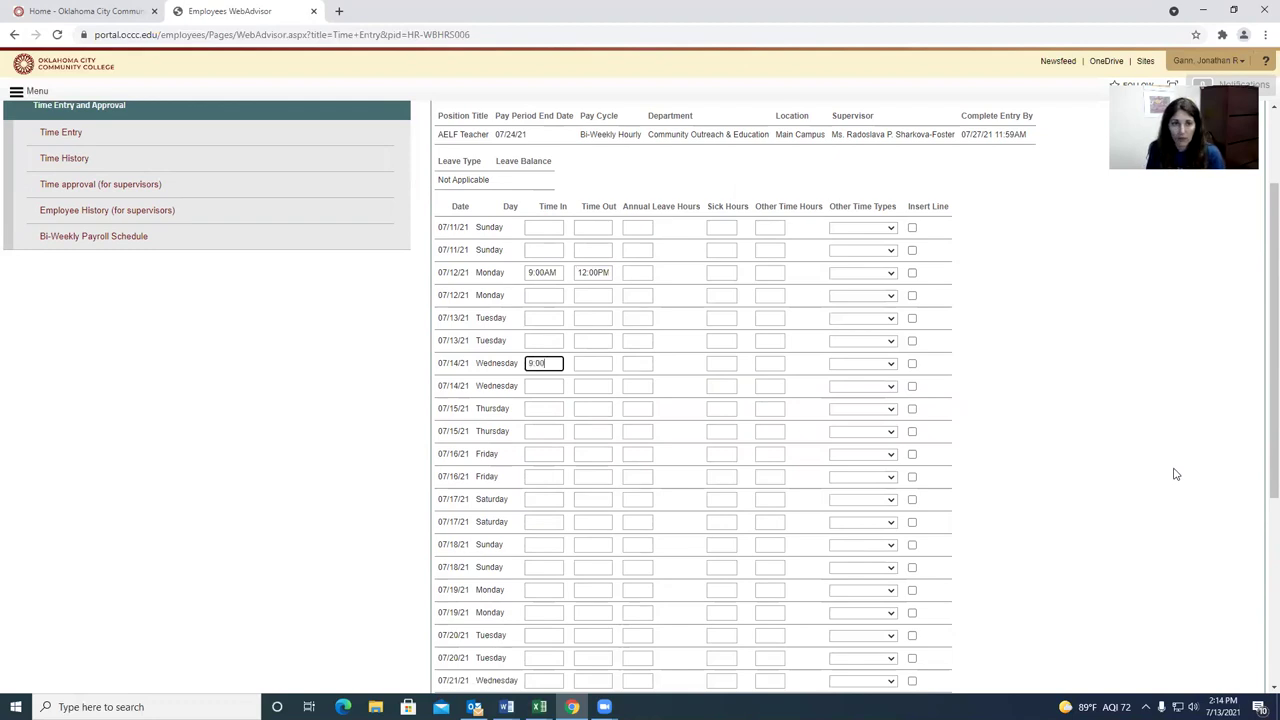
pyautogui.press('Tab')
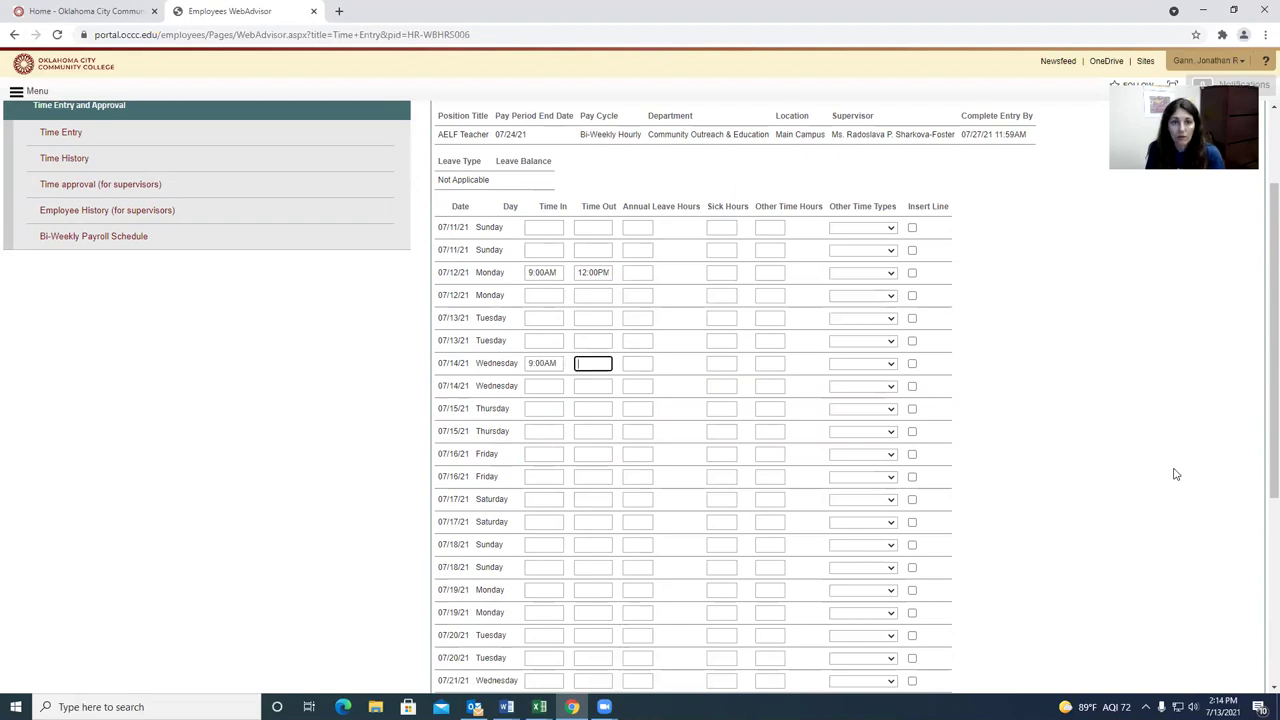
pyautogui.write('12:00')
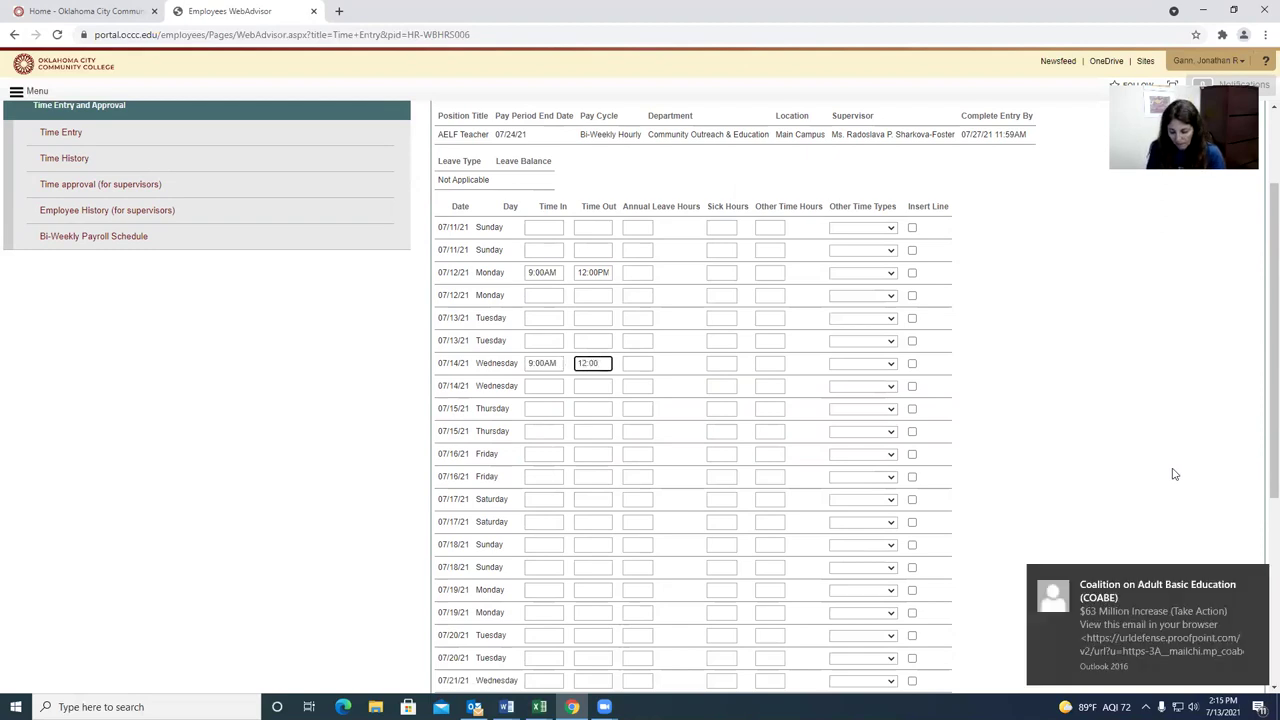
pyautogui.write('PM')
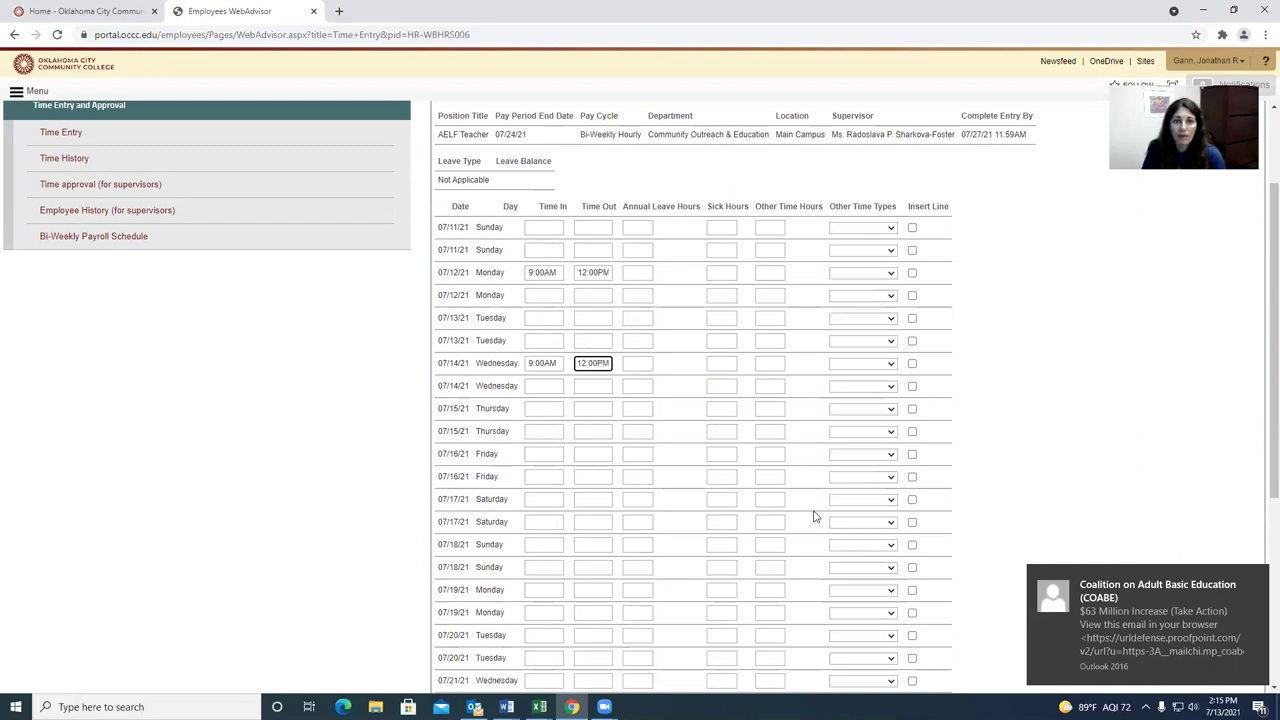
# Enter 10:00AM in and 11:00AM out for Friday 07/16/21
pyautogui.click(540, 454)
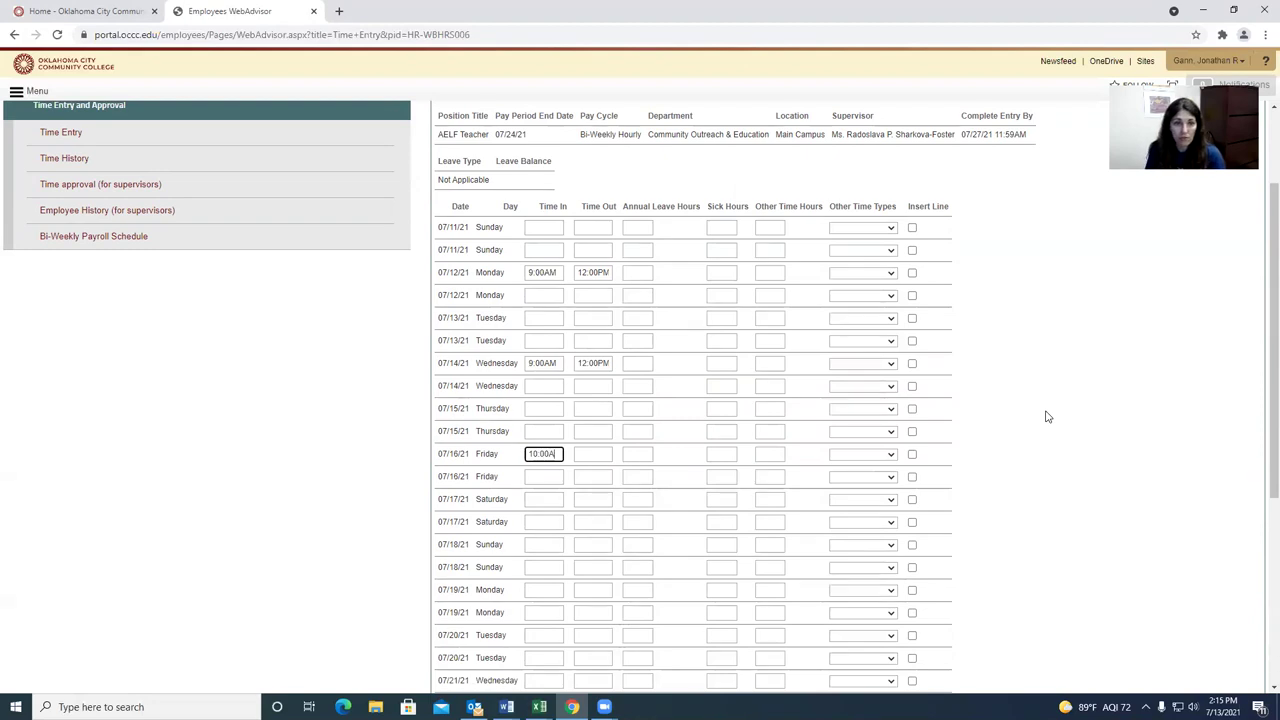
pyautogui.write('M')
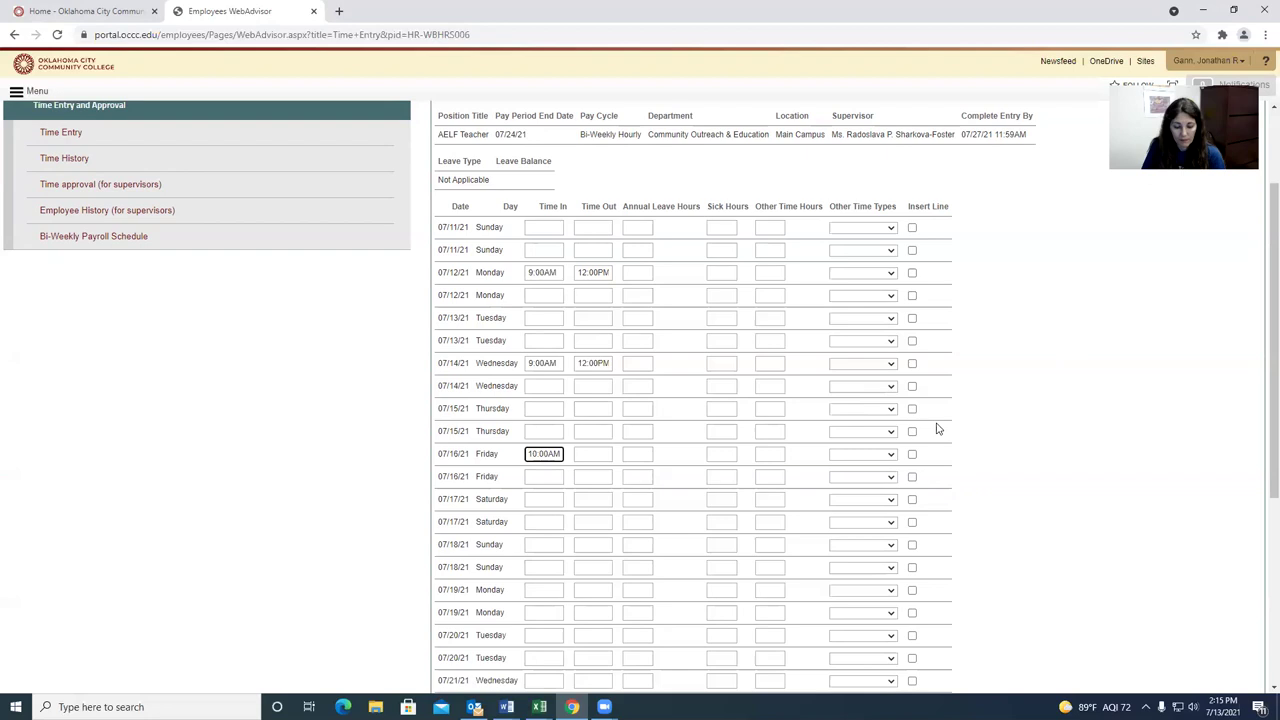
pyautogui.press('Tab')
pyautogui.write('11:00')
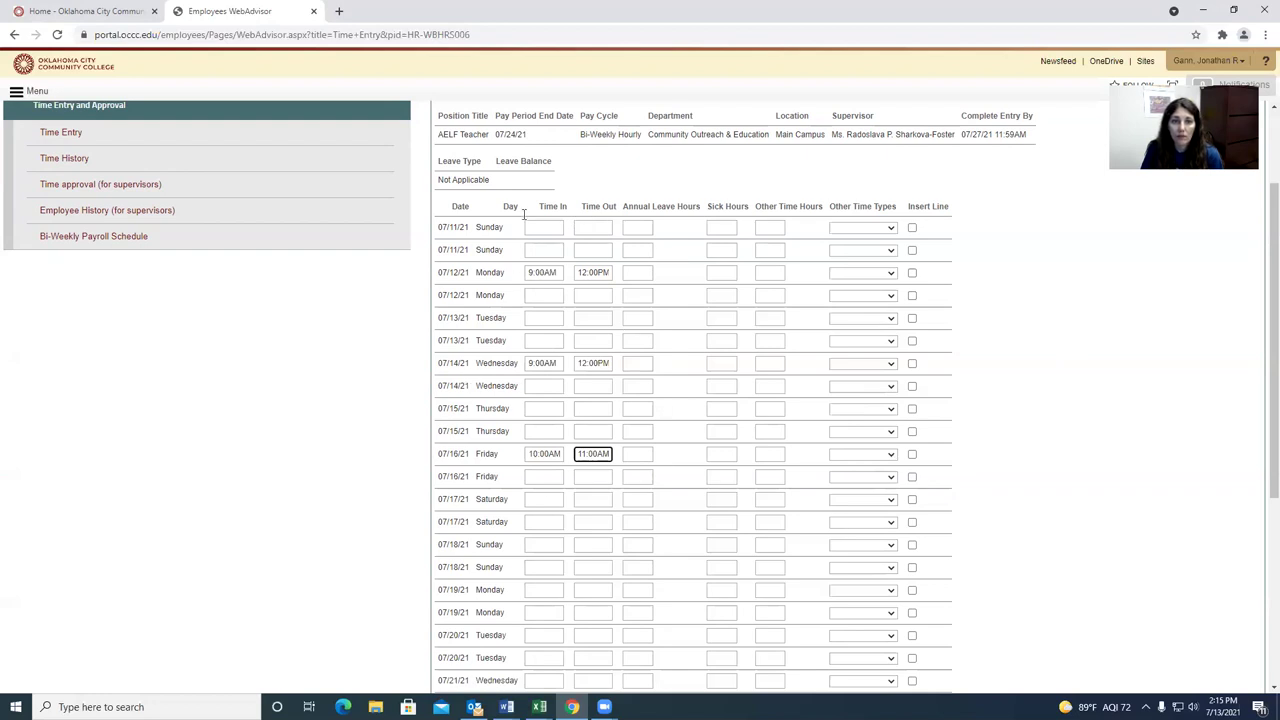
pyautogui.scroll(-1, 500, 505)
pyautogui.scroll(-1, 465, 497)
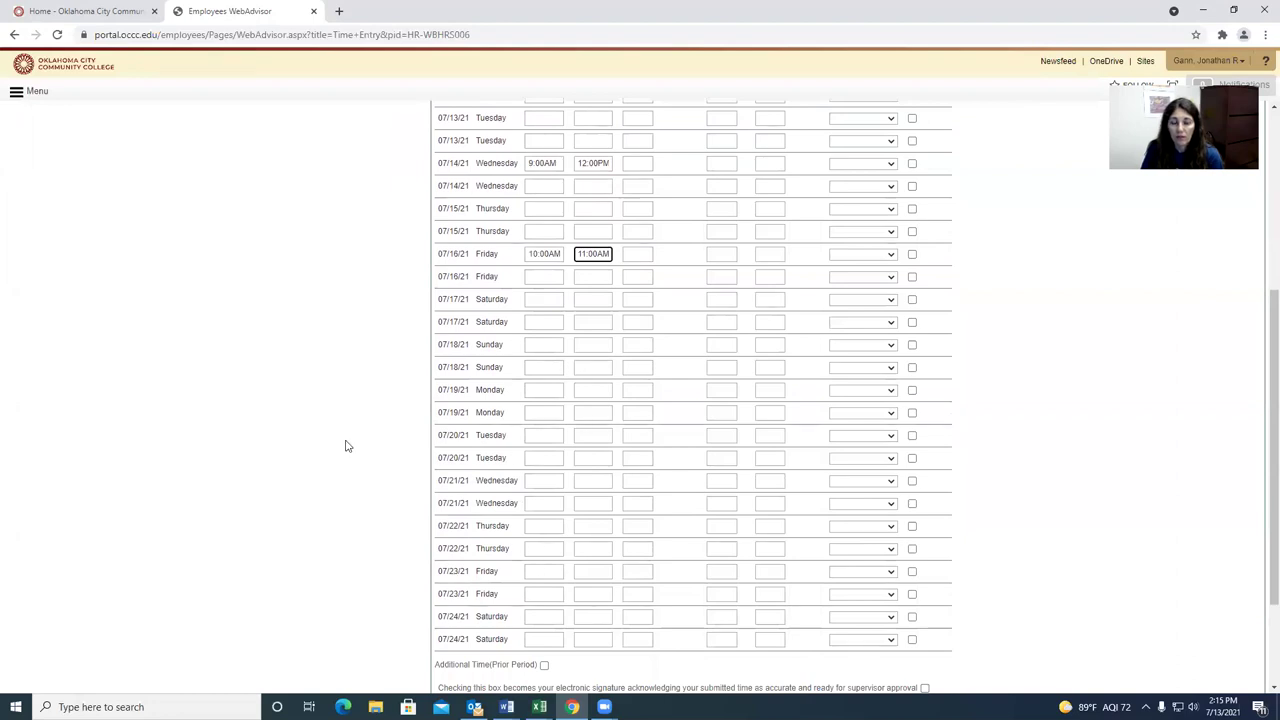
pyautogui.scroll(2, 346, 446)
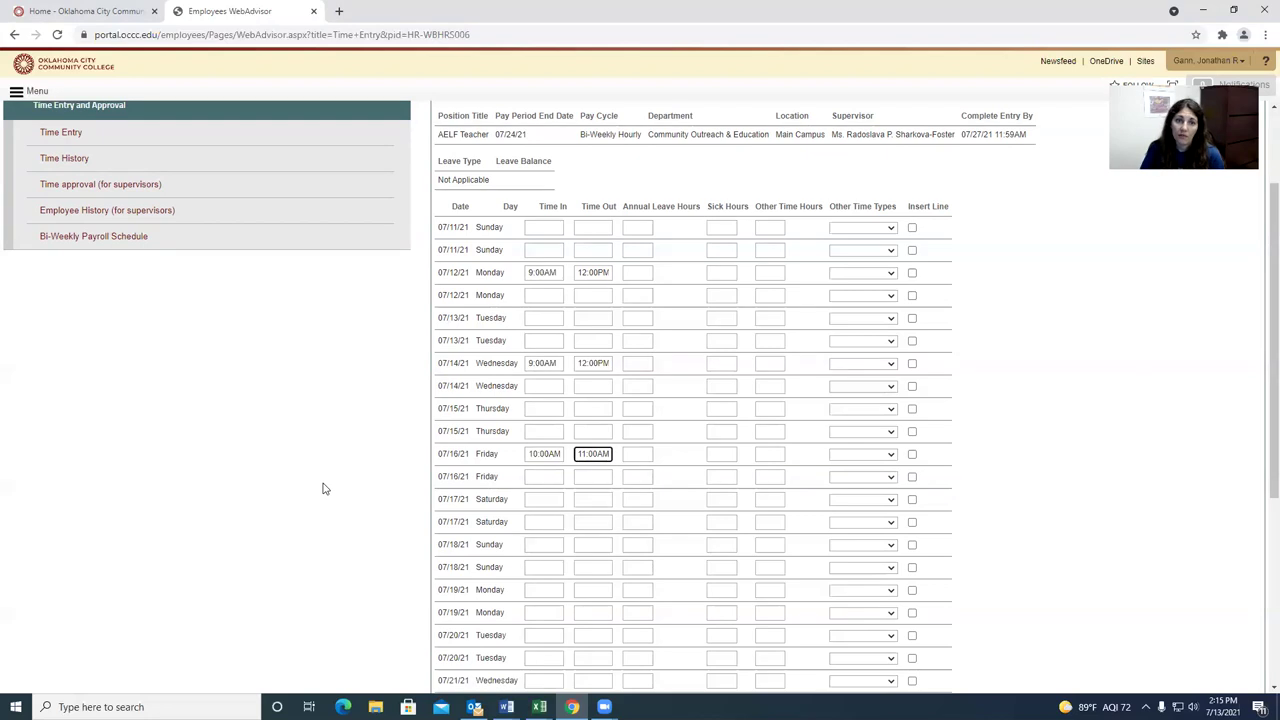
pyautogui.scroll(-2, 316, 486)
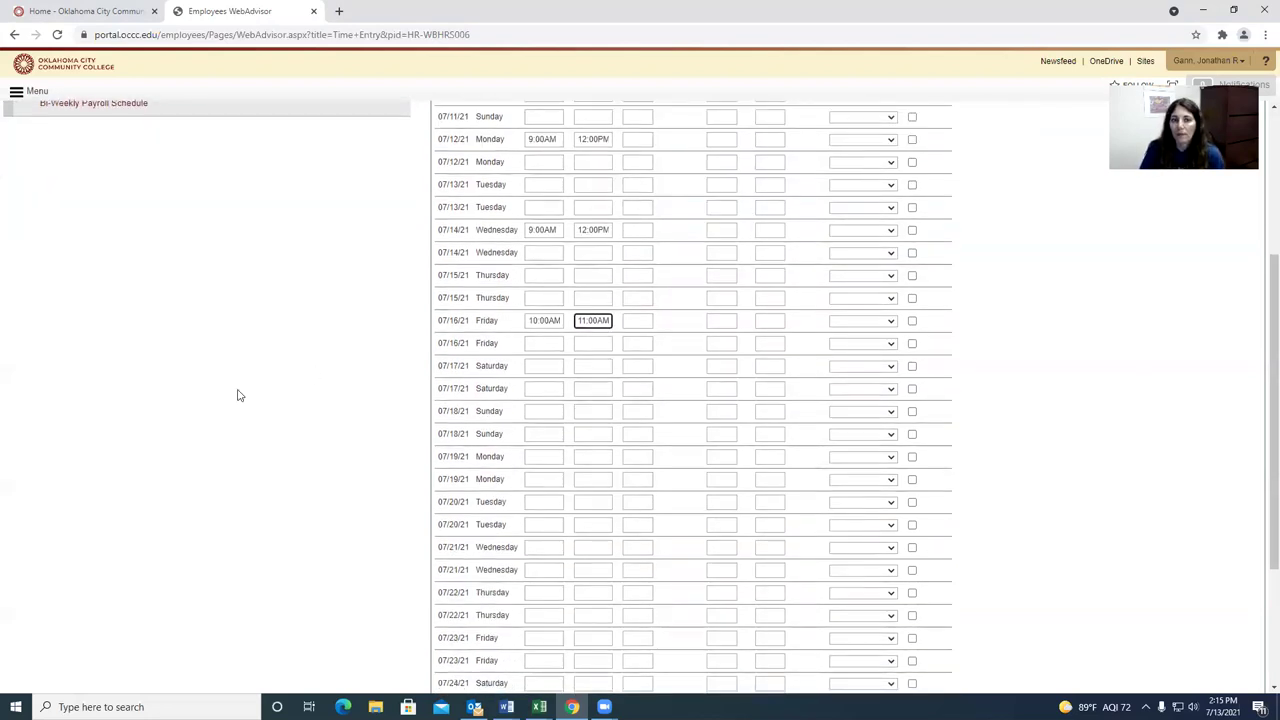
pyautogui.scroll(-2, 240, 398)
pyautogui.scroll(3, 250, 440)
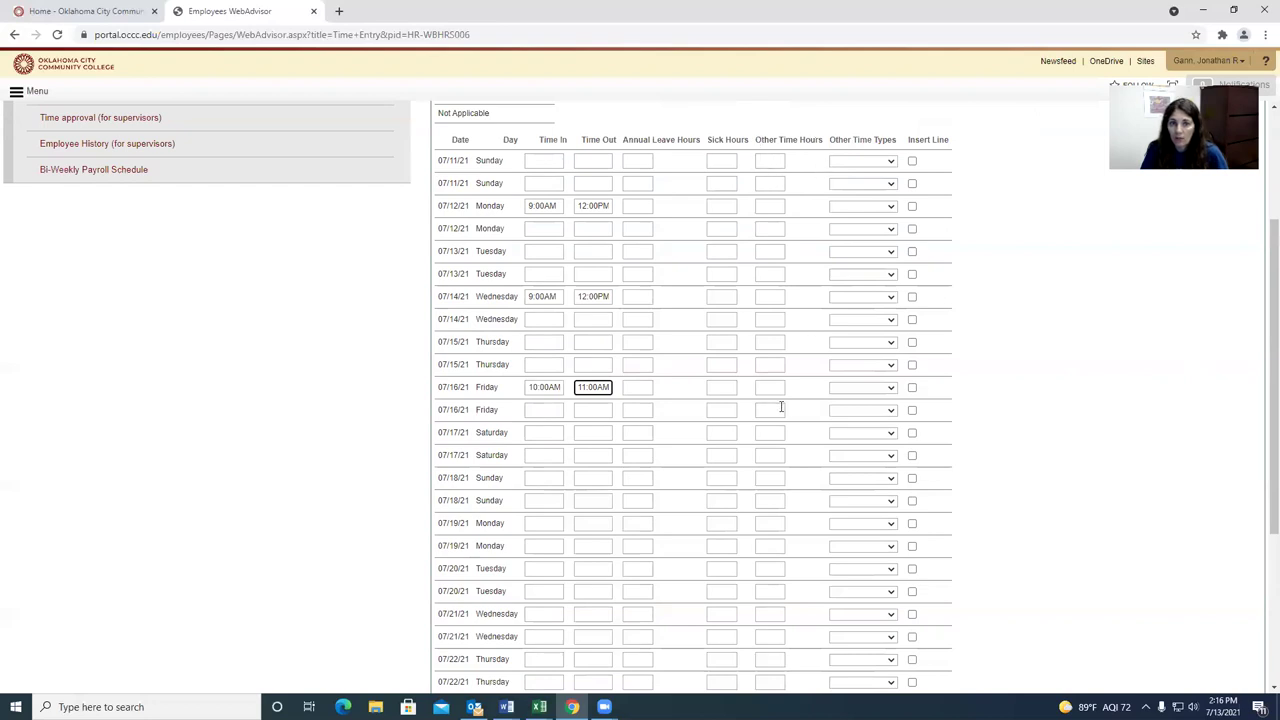
# Log 2.0 other-time hours as Training Hours on Thursday 07/15/21
pyautogui.click(765, 343)
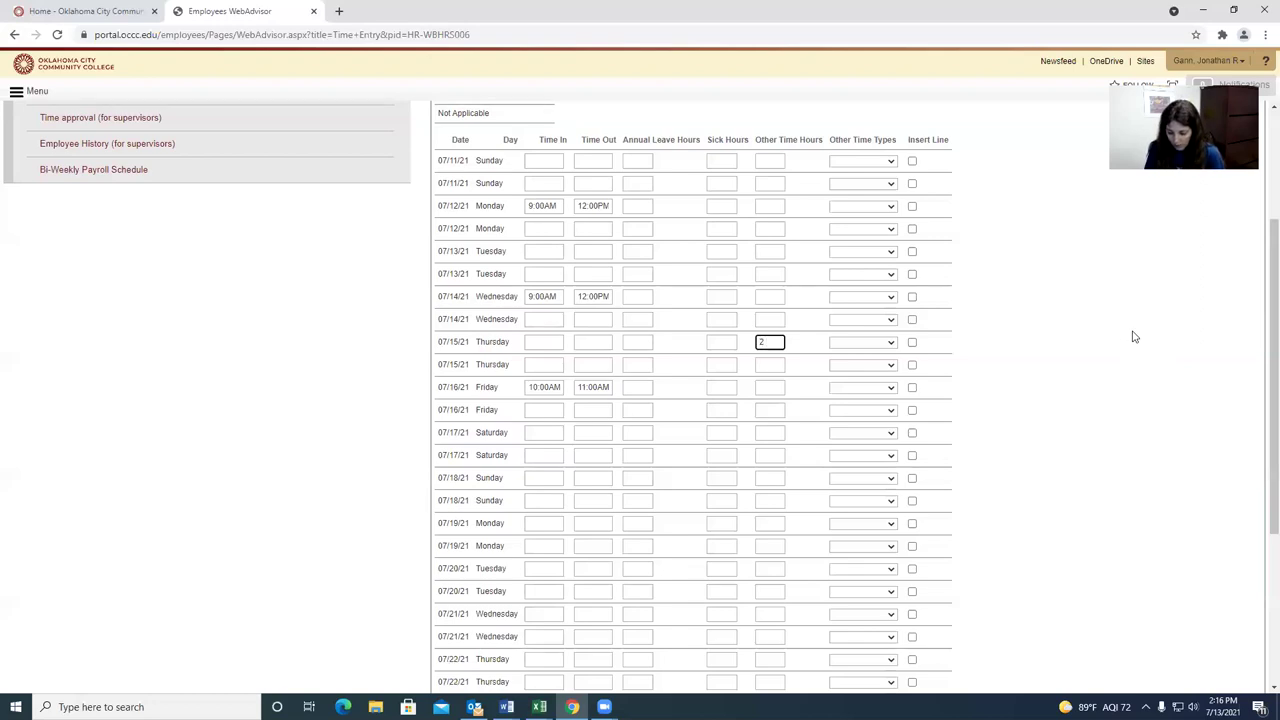
pyautogui.write('.0')
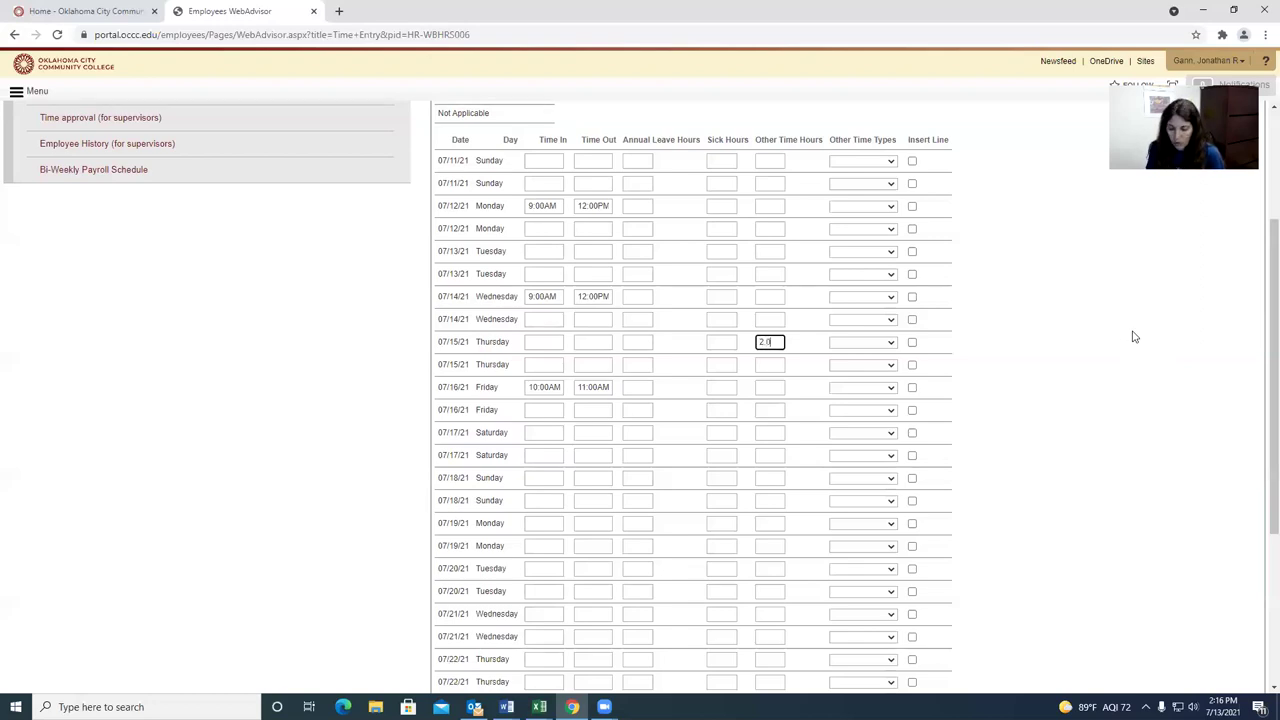
pyautogui.click(870, 345)
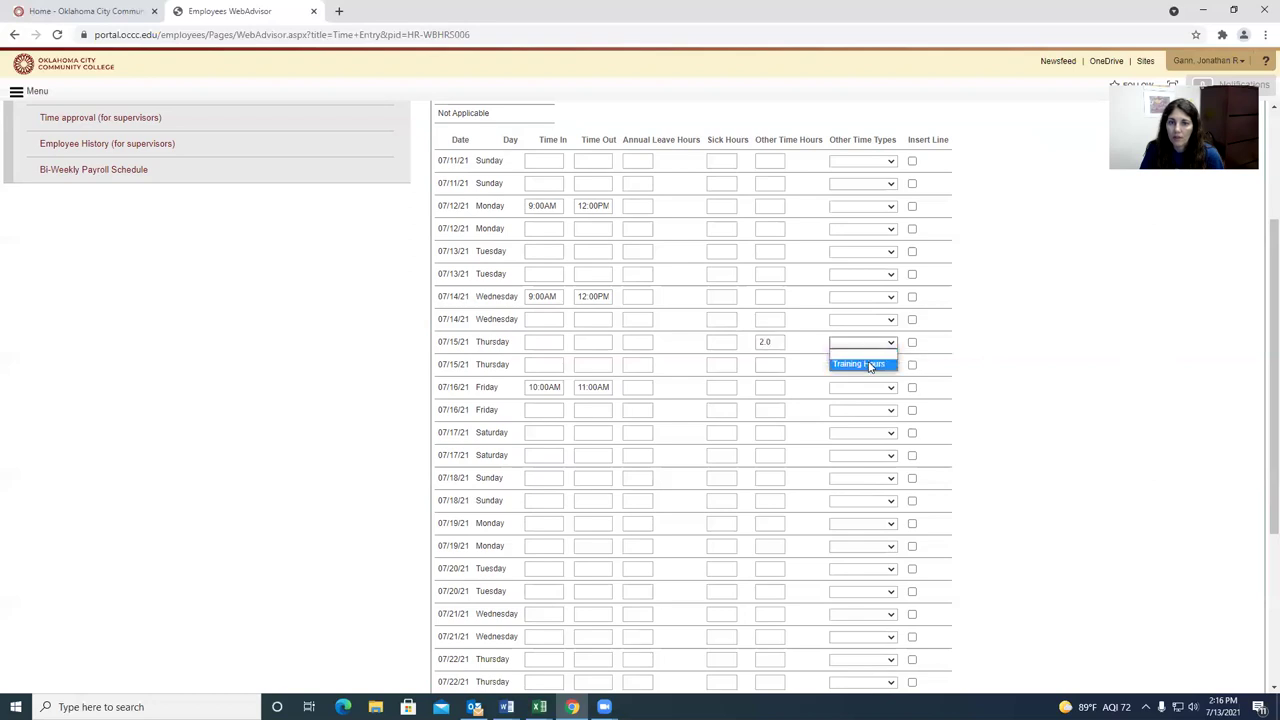
pyautogui.click(868, 364)
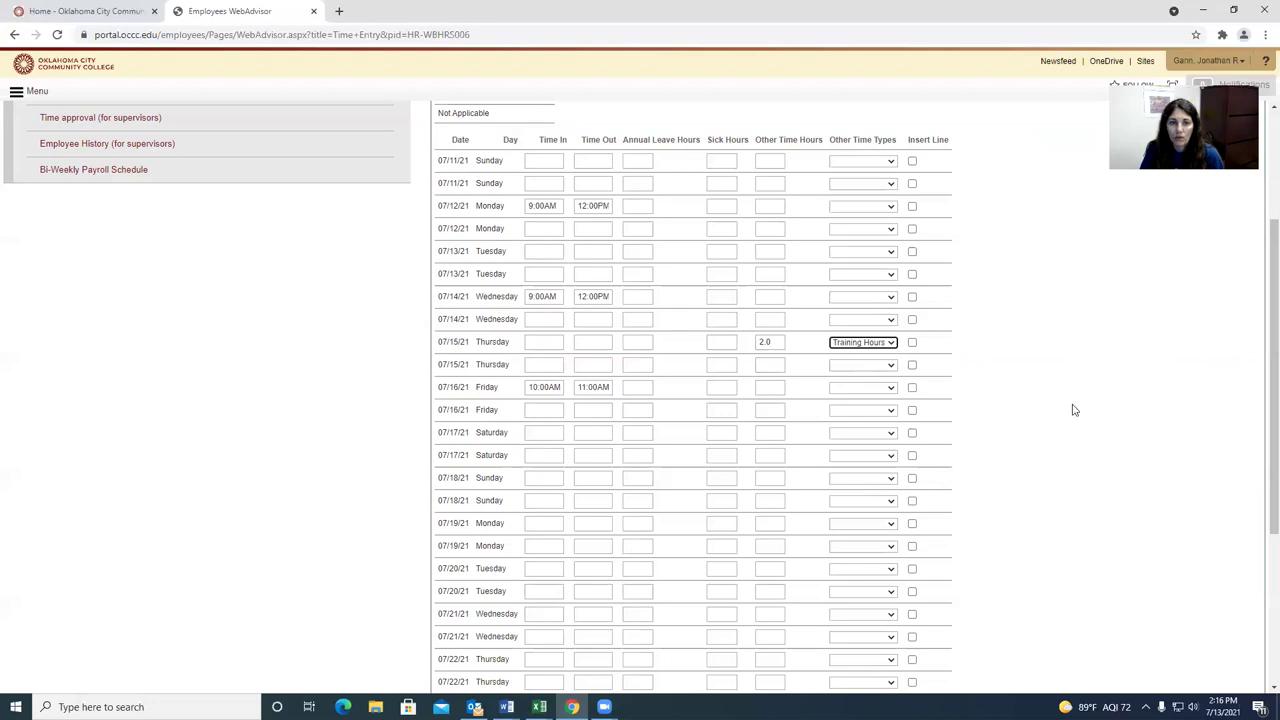
# Submit the time card, saving 7.00 regular and 2.00 training hours (9.00 total)
pyautogui.scroll(-3, 1009, 429)
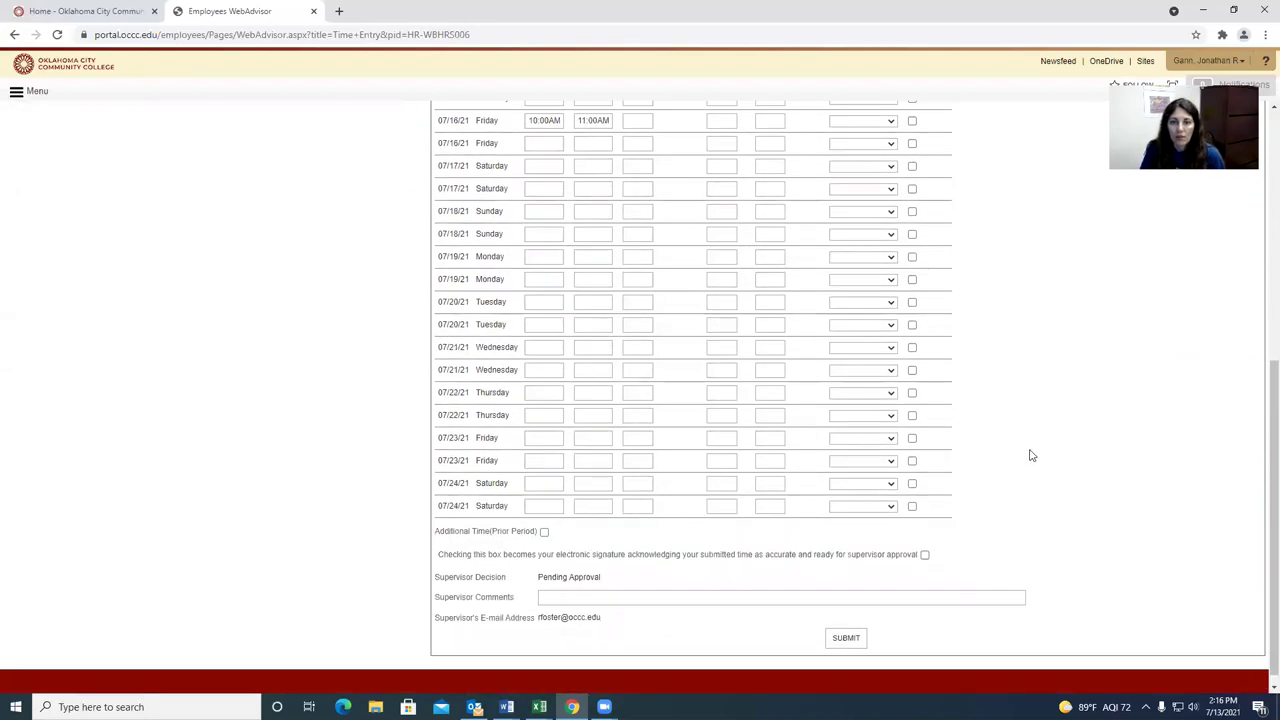
pyautogui.scroll(2, 1040, 470)
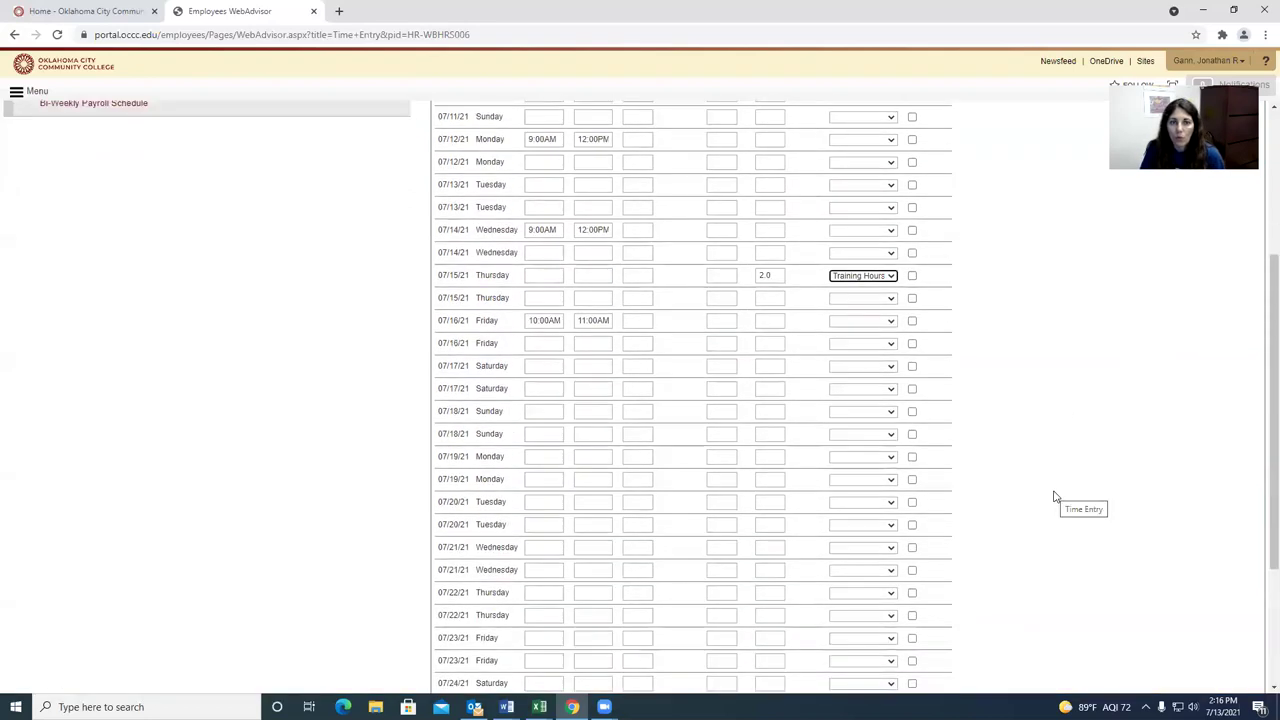
pyautogui.scroll(-2, 1052, 496)
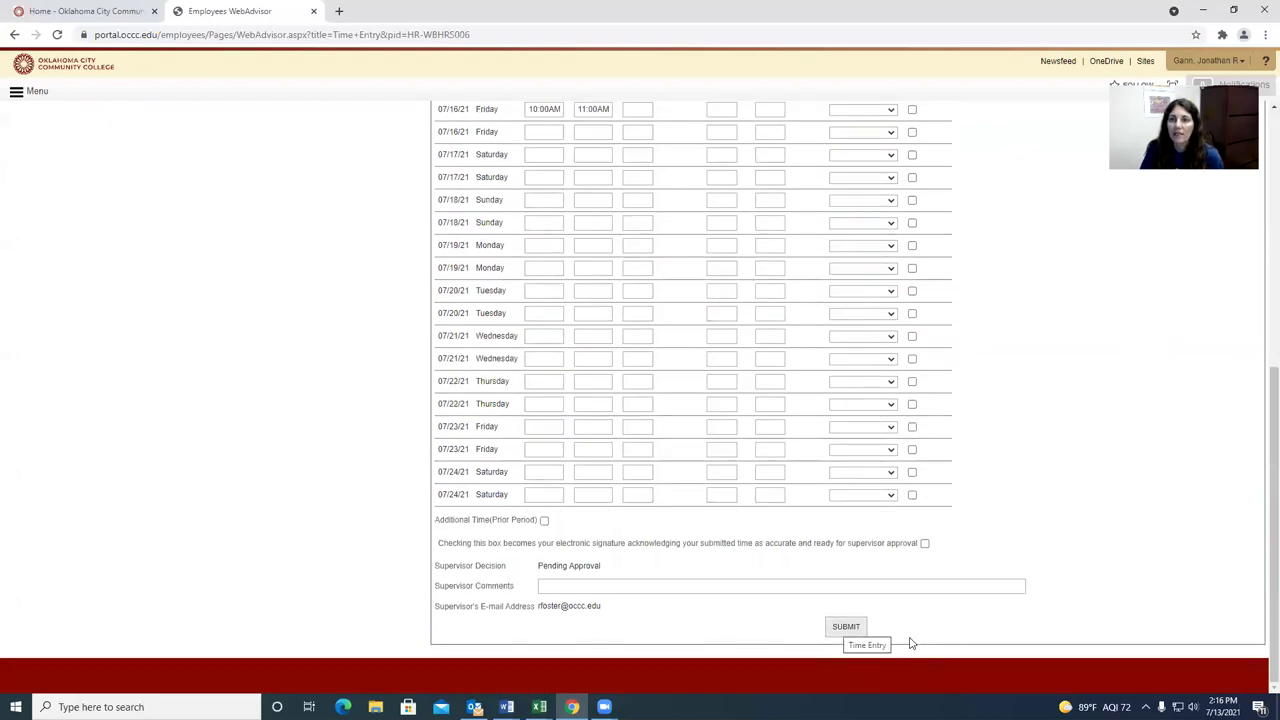
pyautogui.click(846, 626)
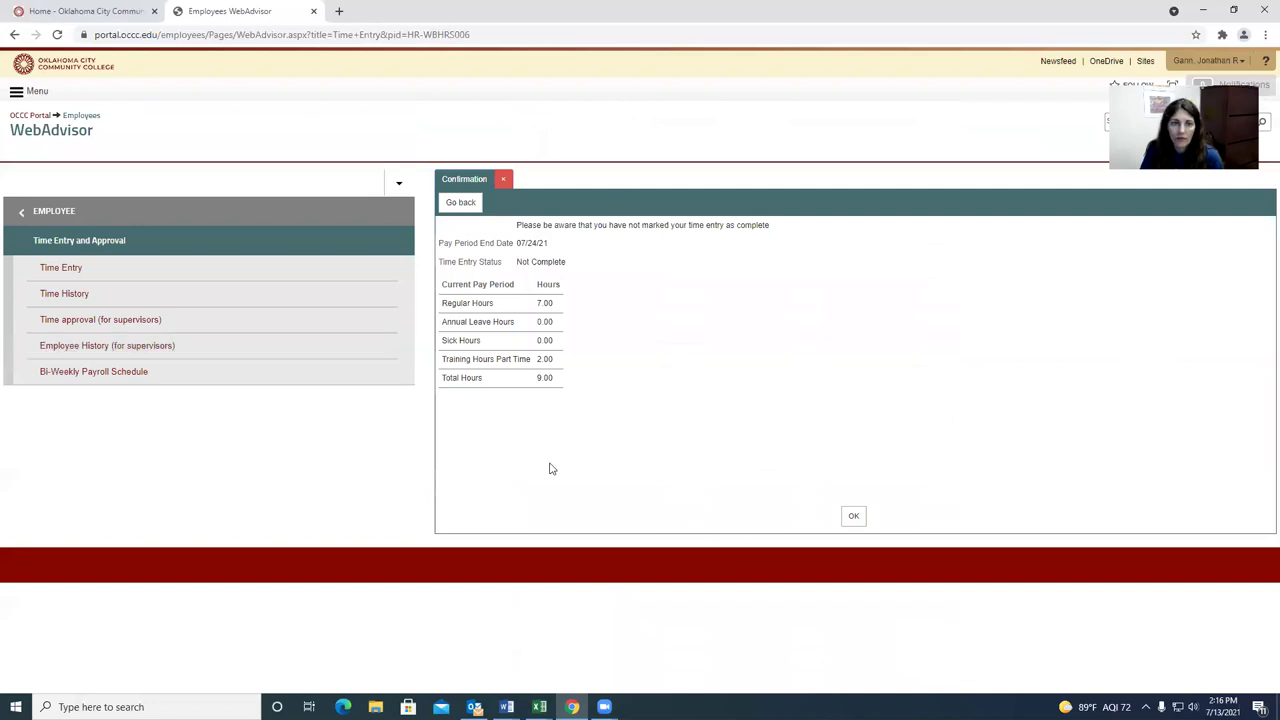
pyautogui.click(456, 205)
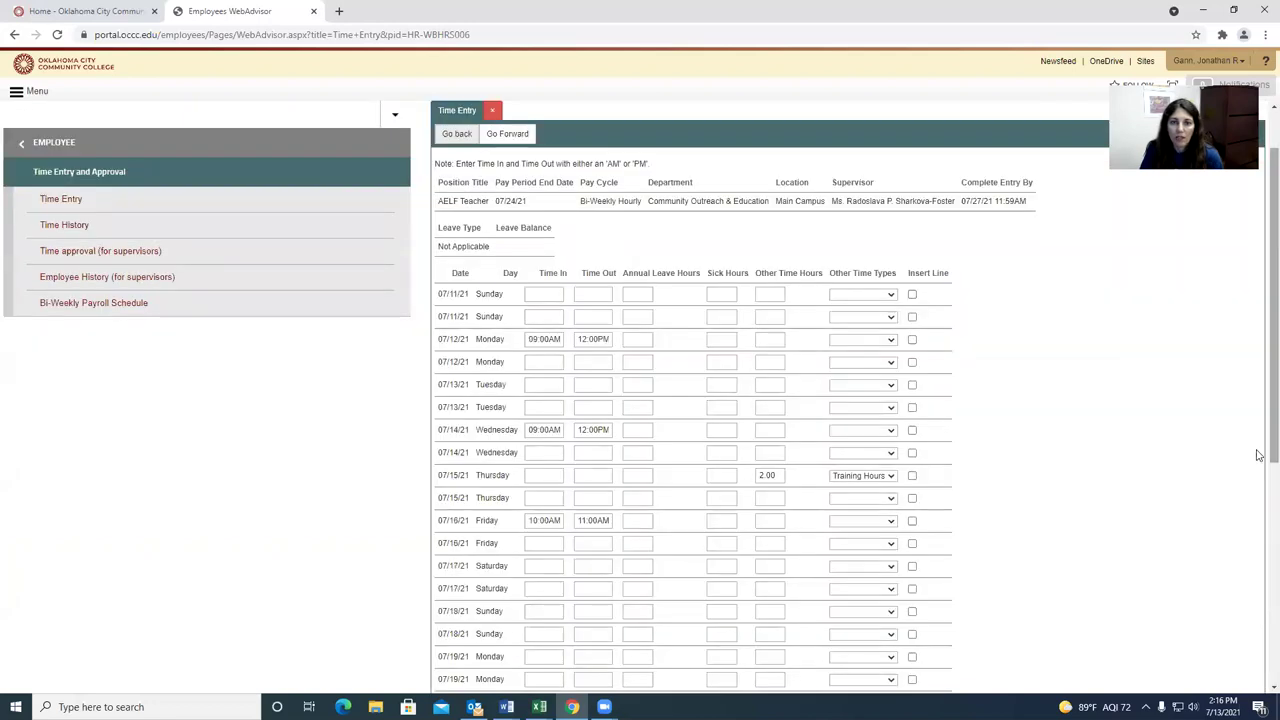
pyautogui.scroll(-3, 1108, 449)
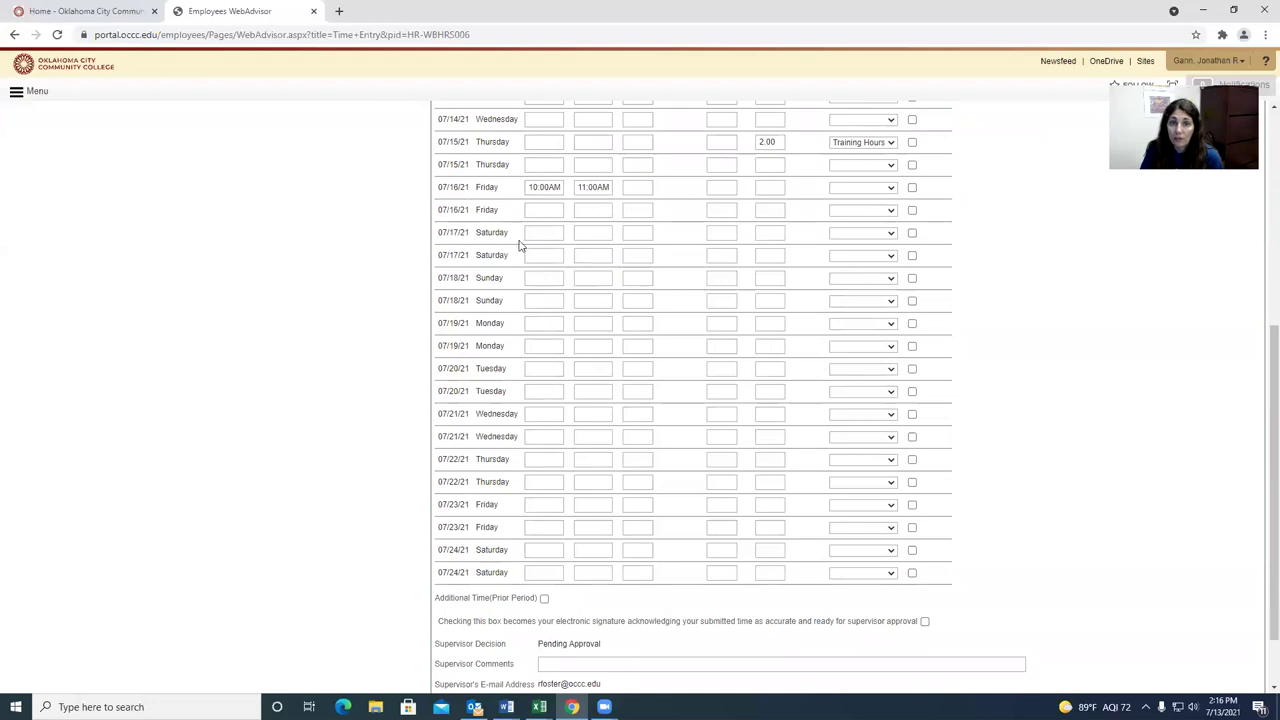
pyautogui.scroll(-2, 600, 490)
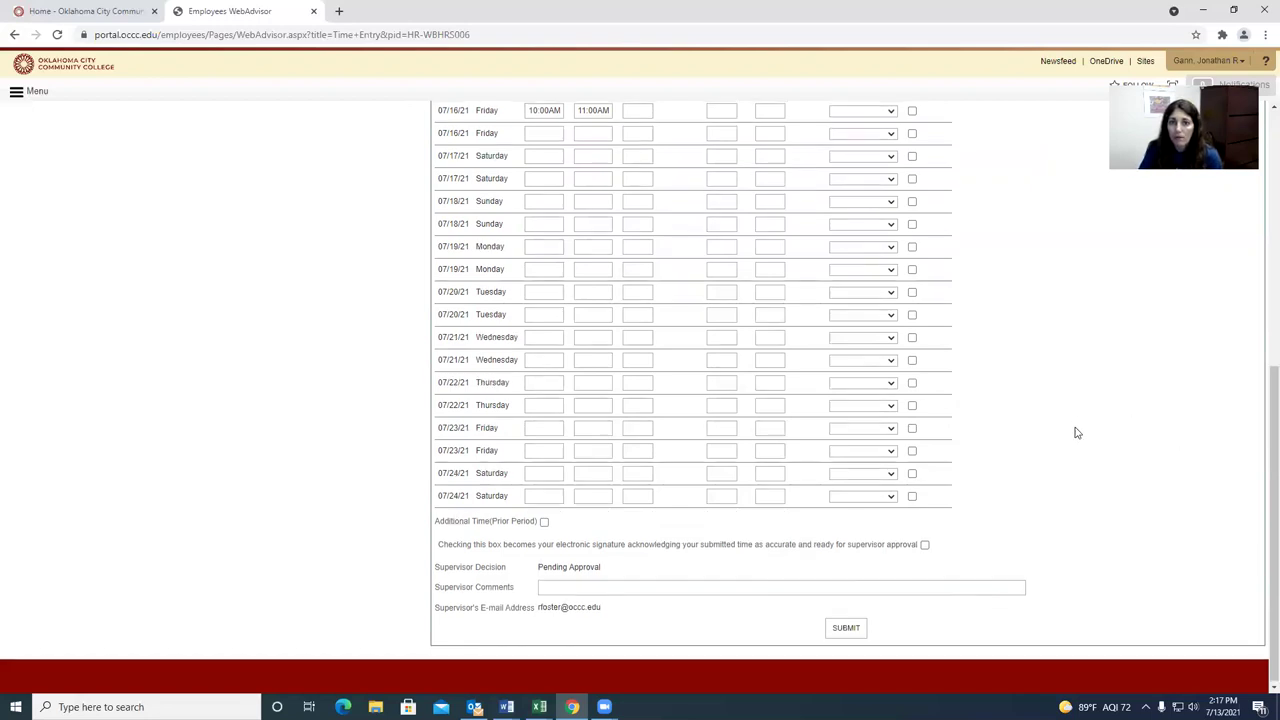
pyautogui.scroll(3, 1075, 440)
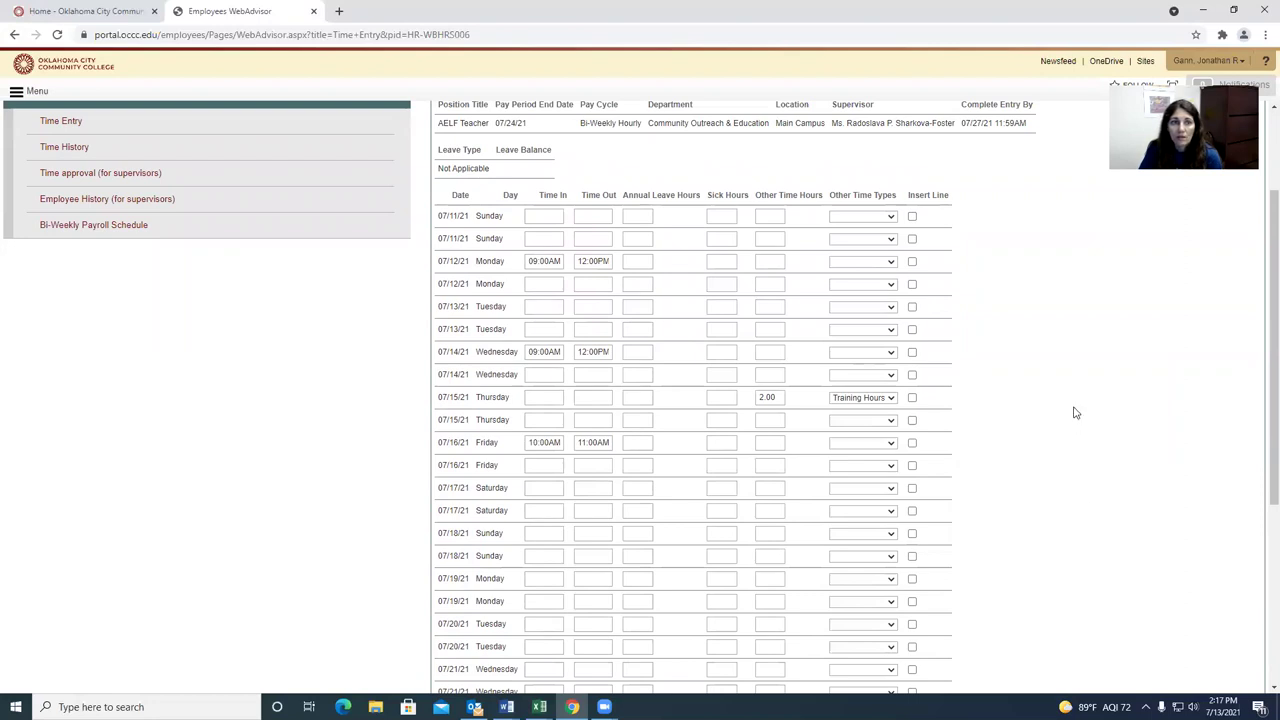
pyautogui.scroll(-5, 1078, 452)
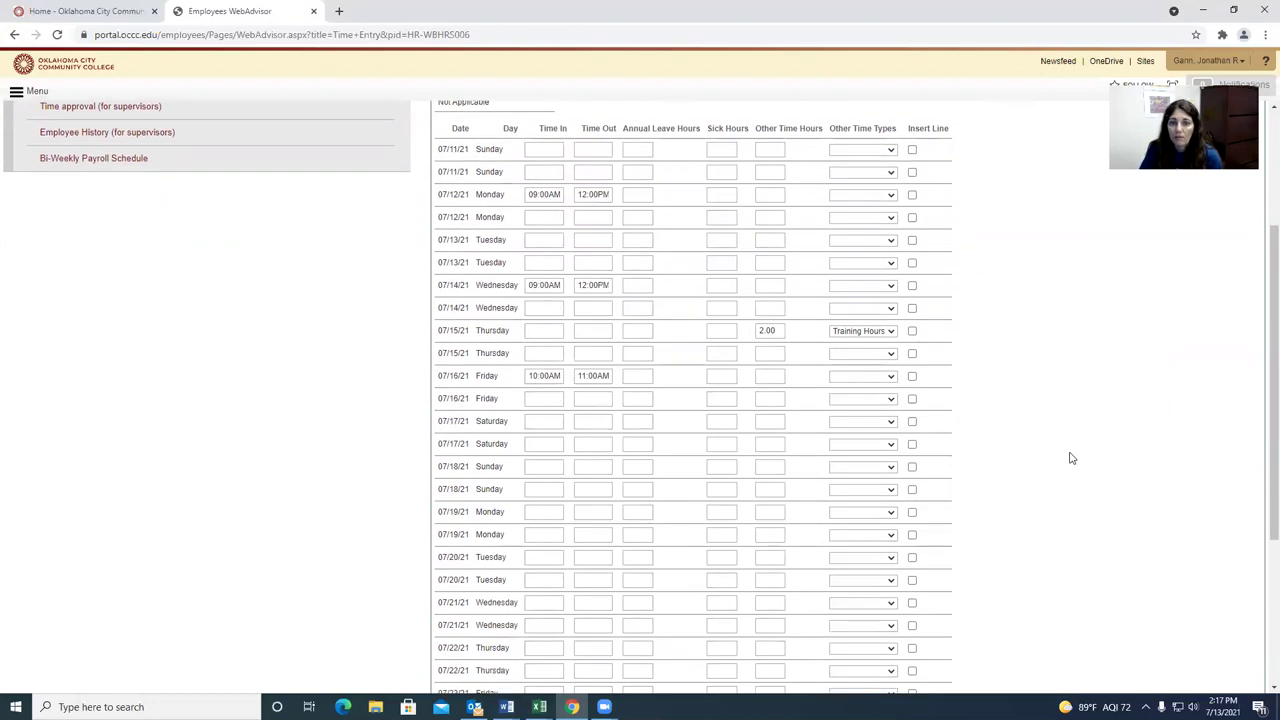
pyautogui.scroll(-1, 1070, 457)
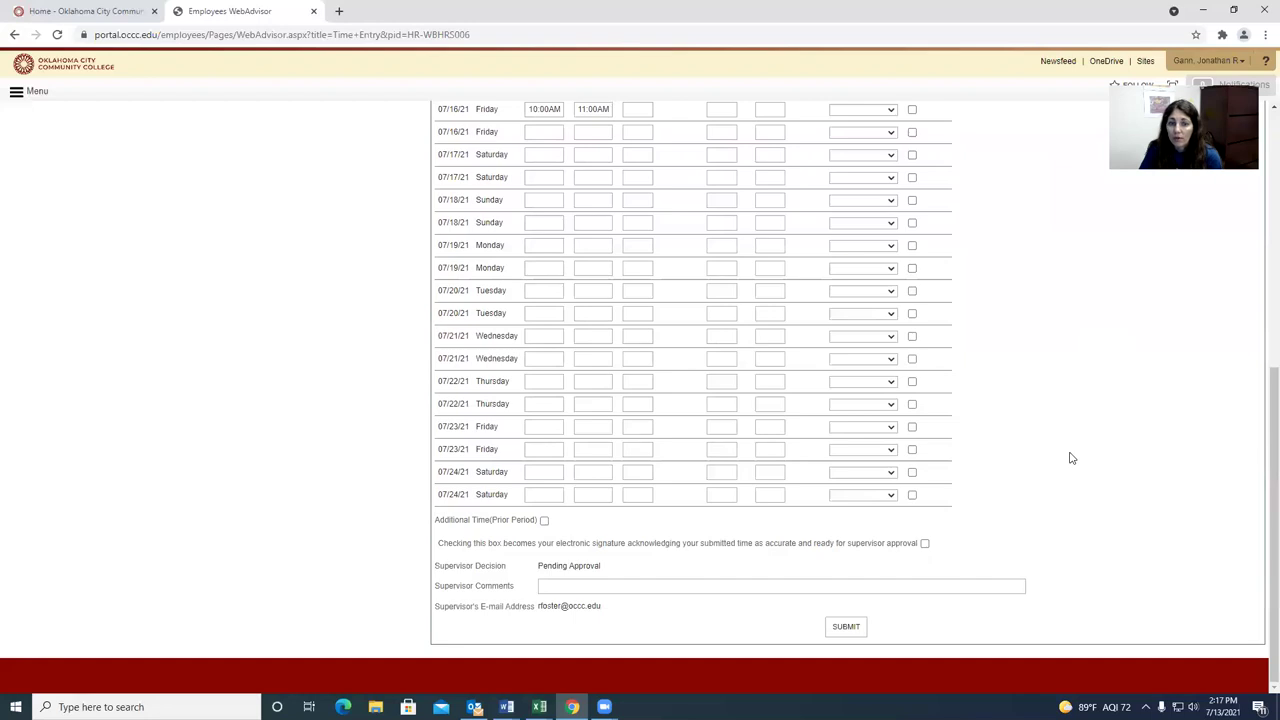